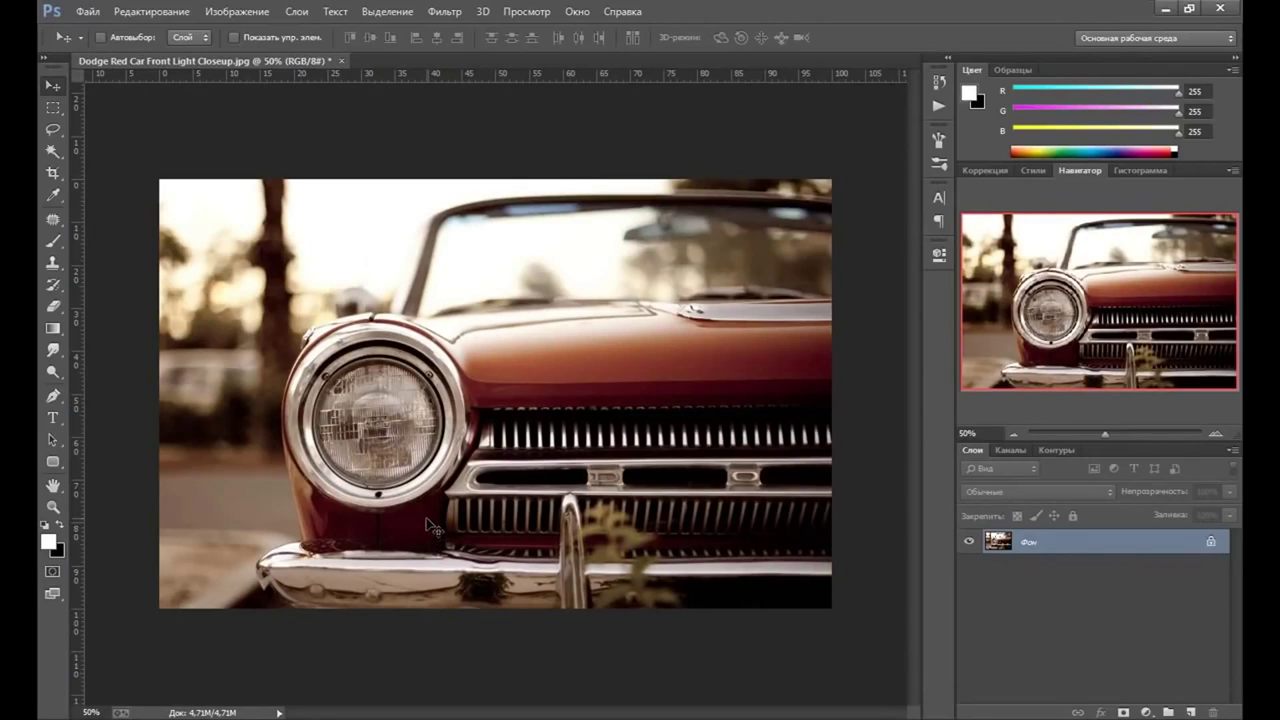
key("ctrl+j")
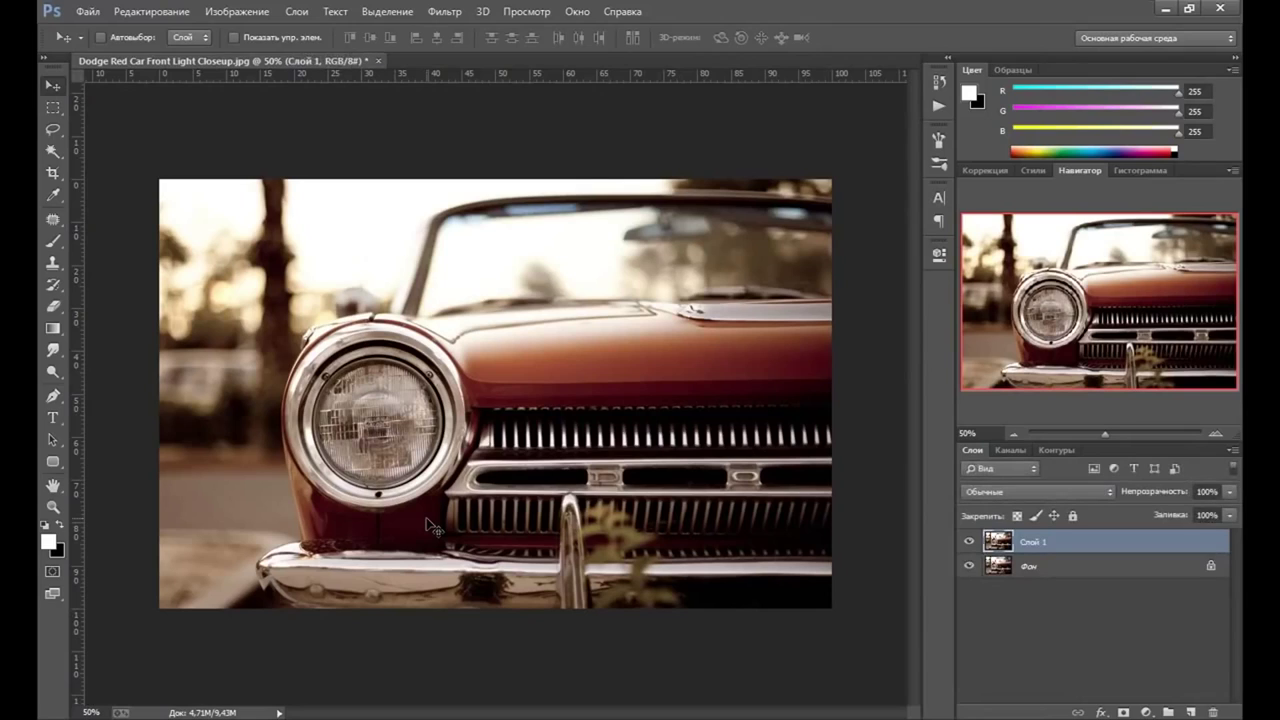
right_click(1028, 571)
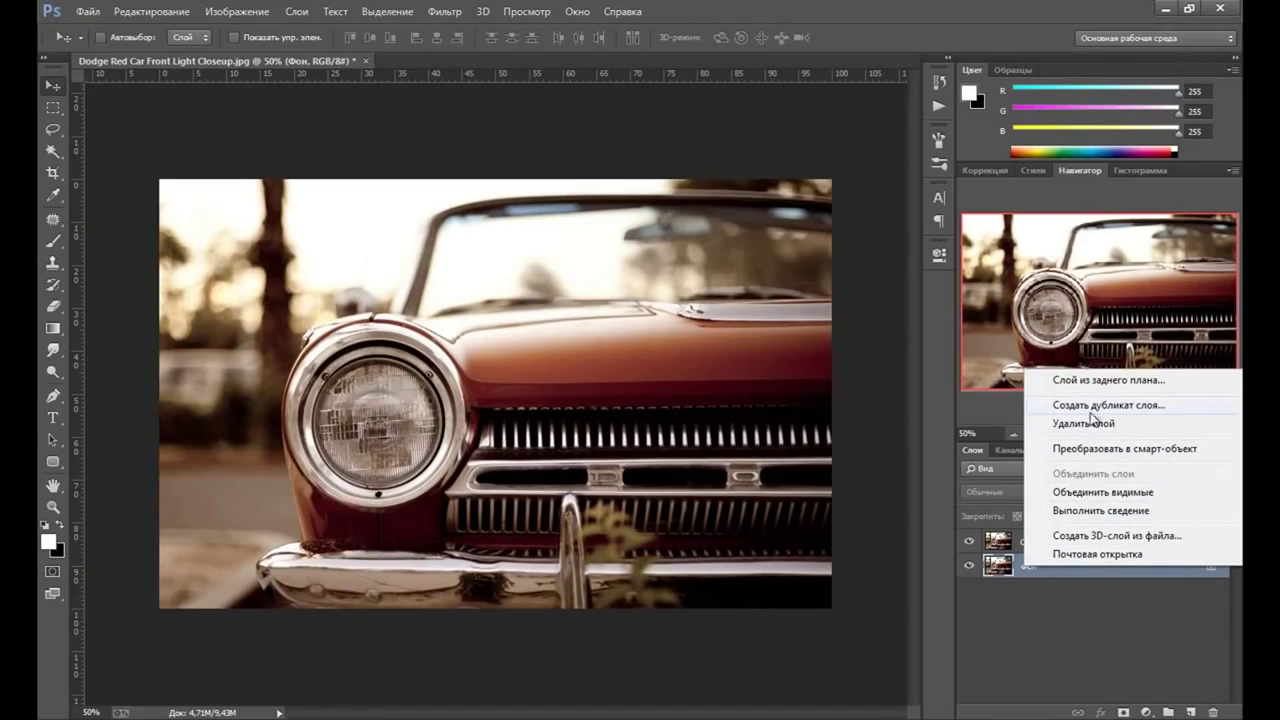
left_click(1005, 546)
left_click(1008, 546)
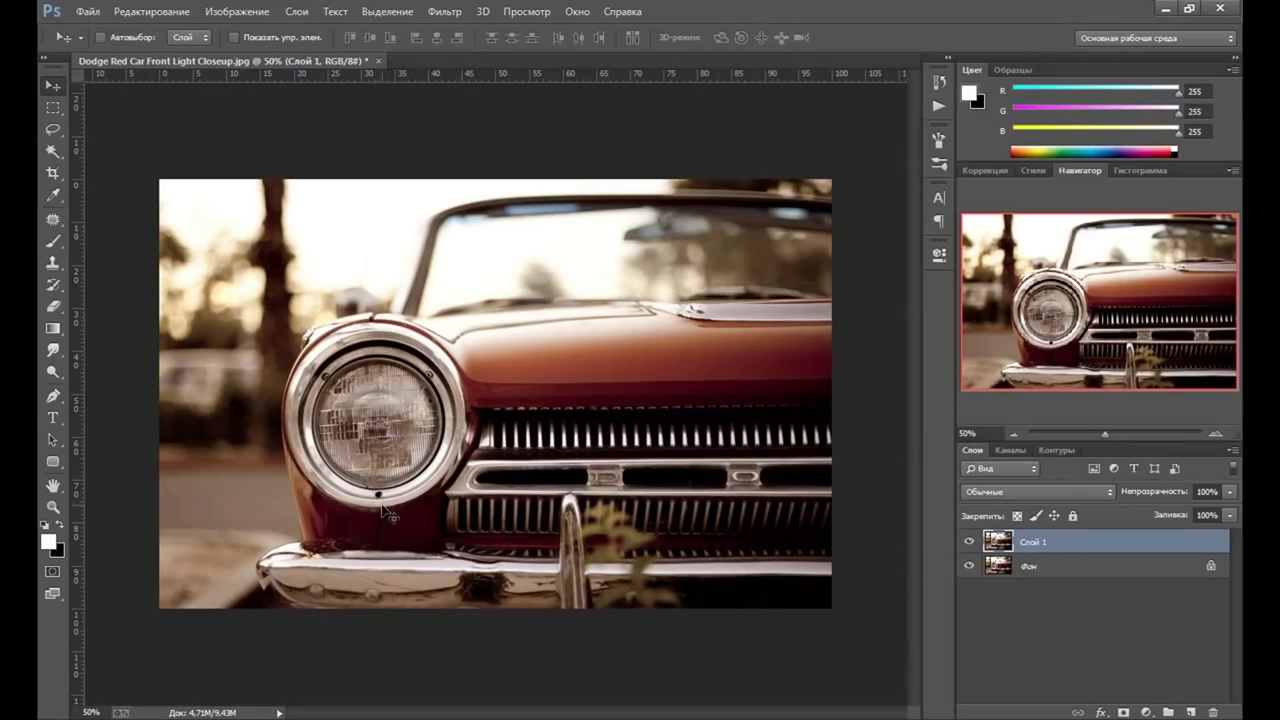
key("ctrl+t")
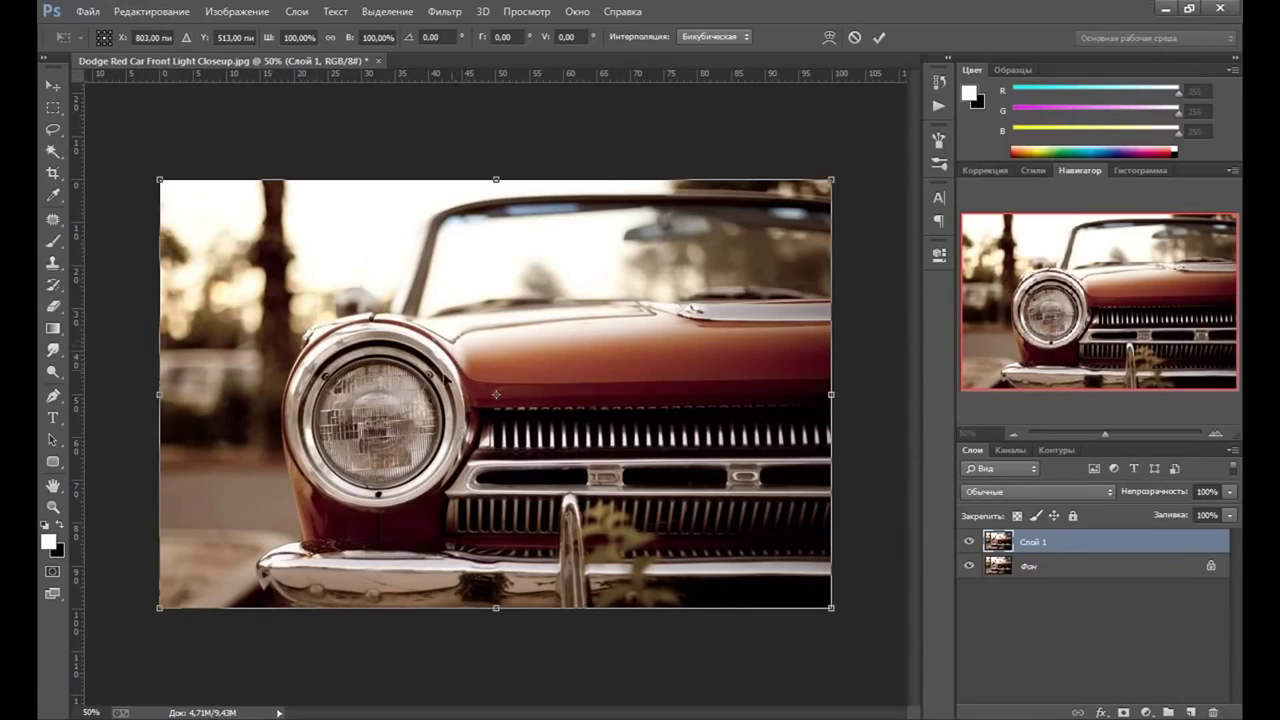
right_click(442, 373)
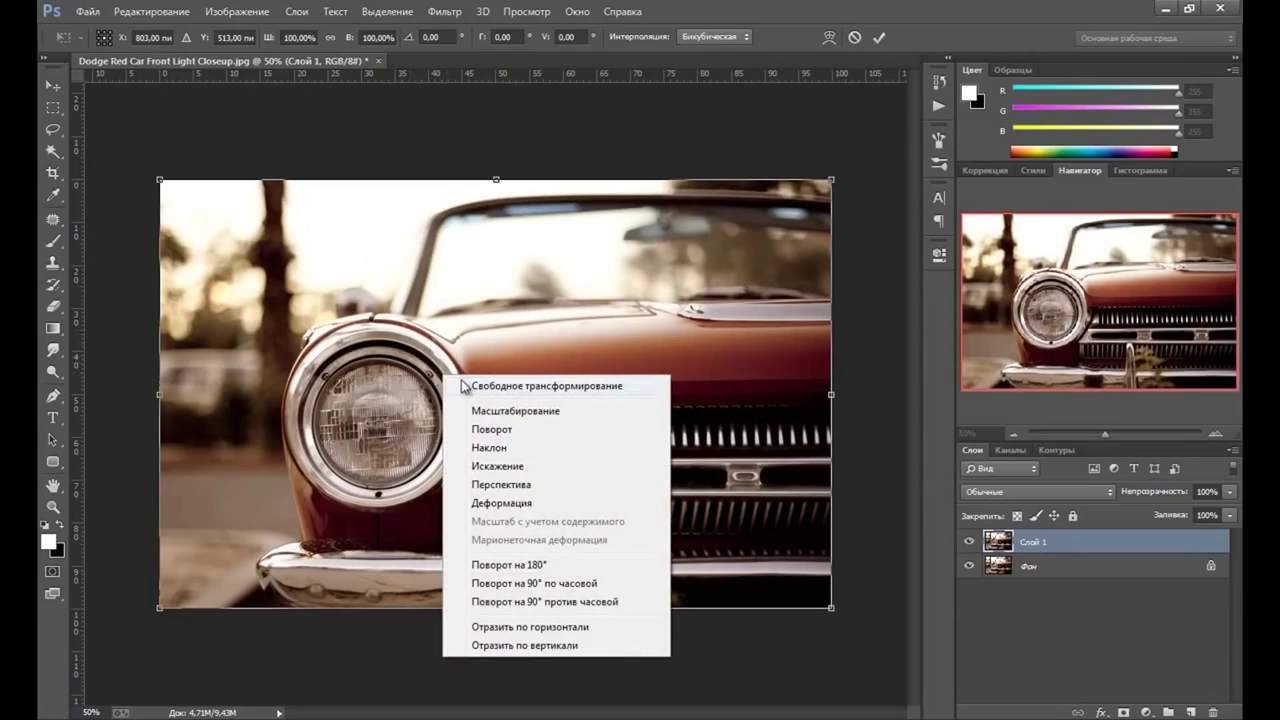
left_click(518, 503)
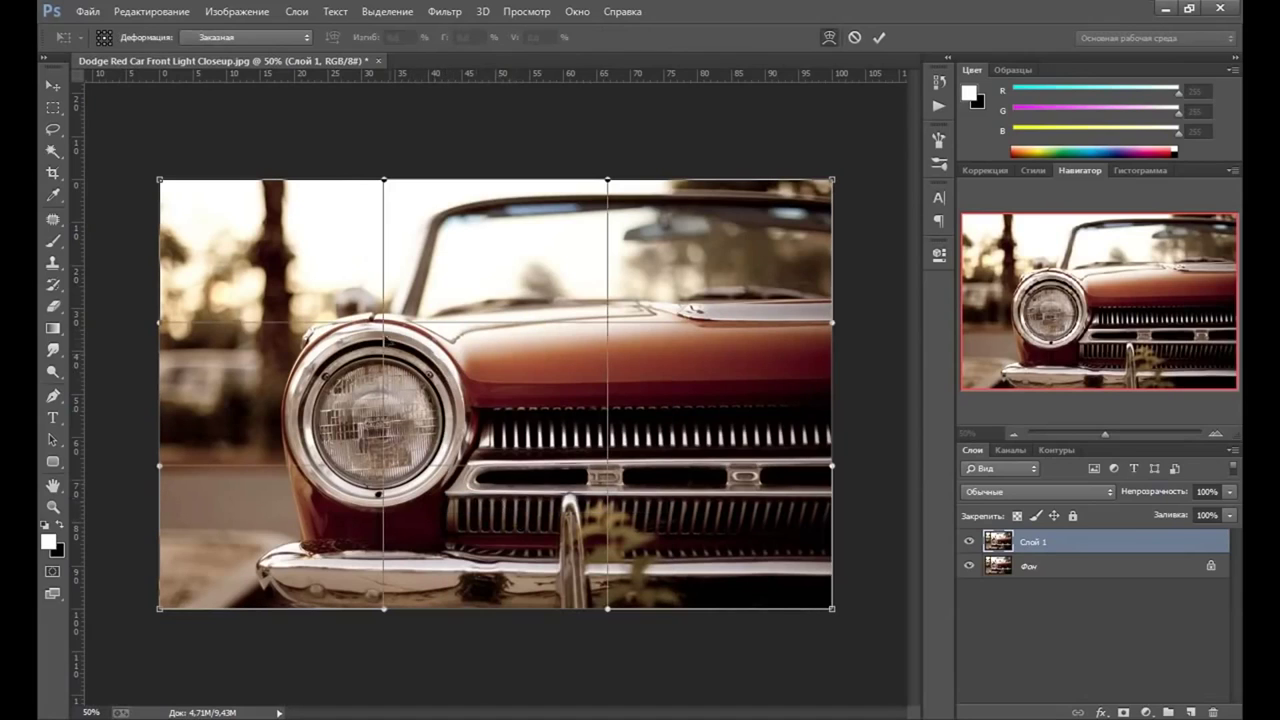
left_click(304, 40)
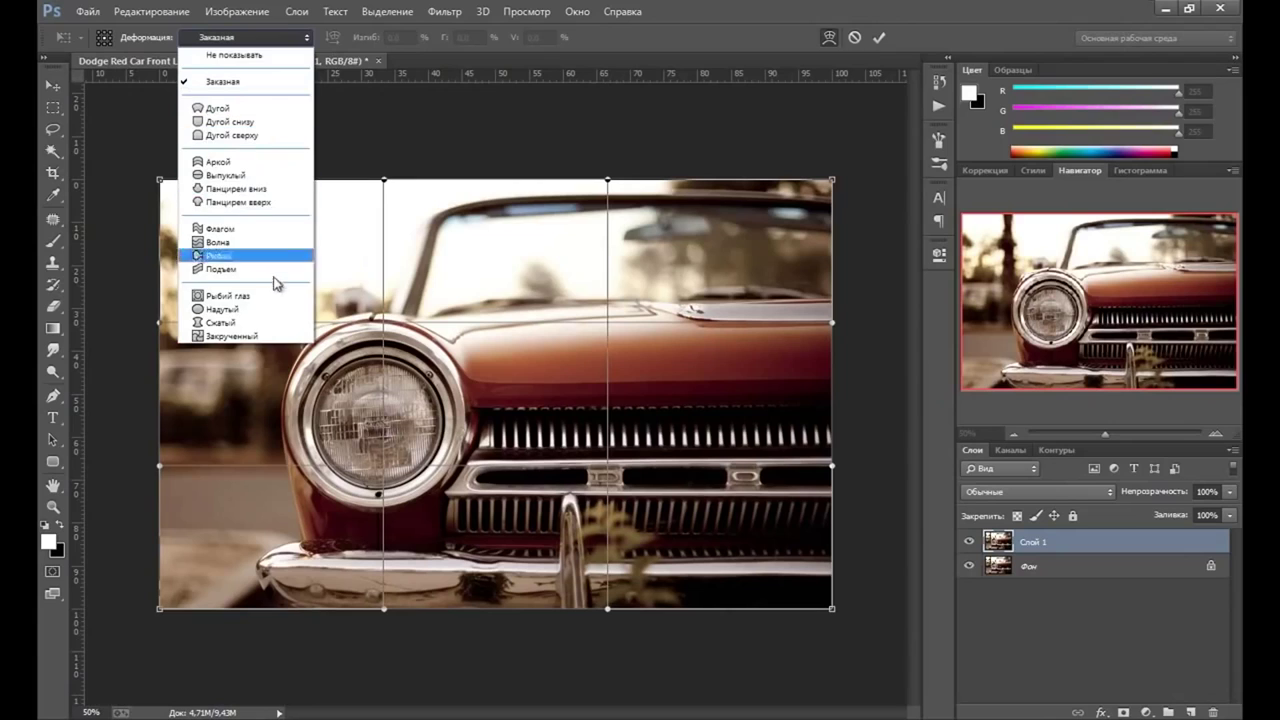
left_click(244, 298)
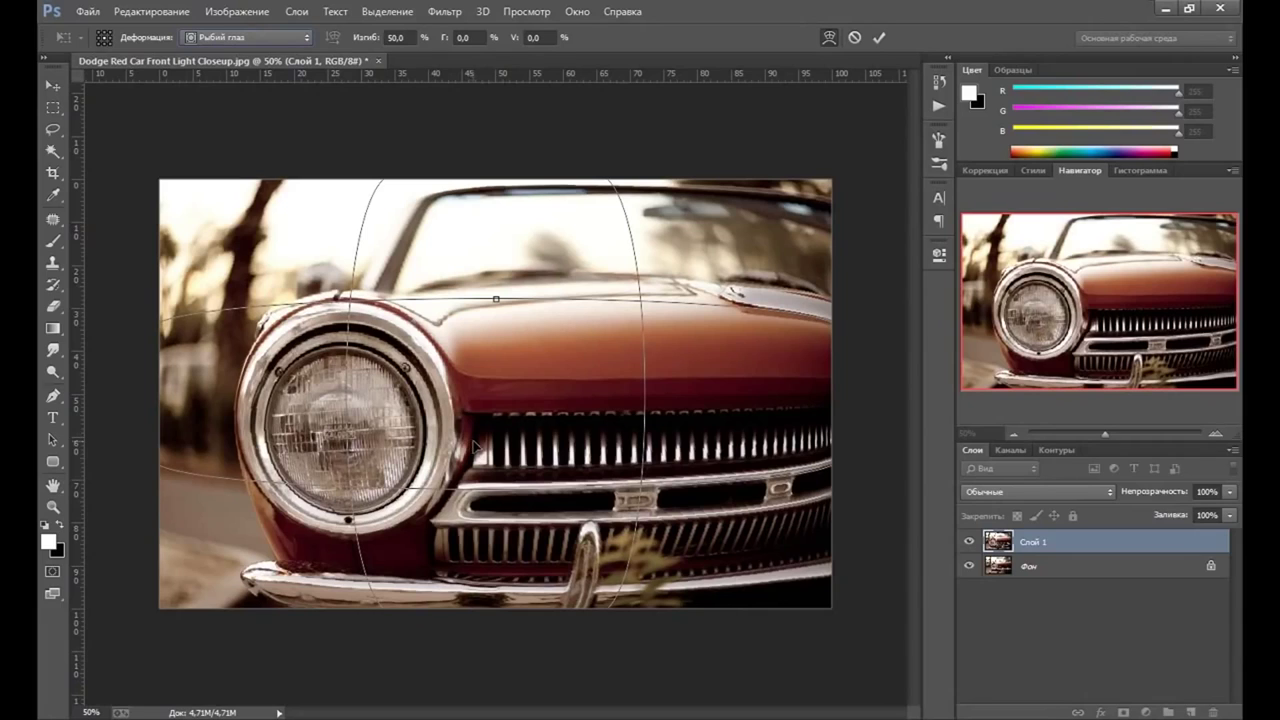
key("Return")
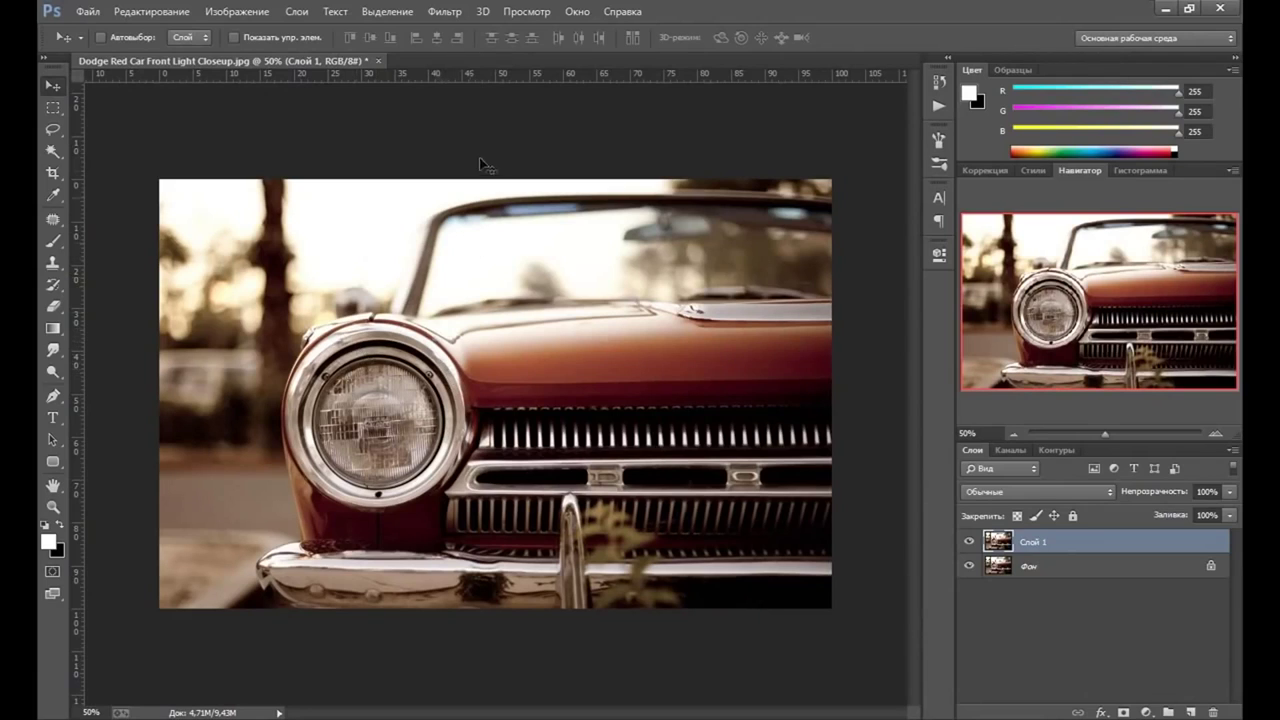
Step: Open Коррекция дисторсии on the car photo and show its Заказная custom settings
left_click(444, 11)
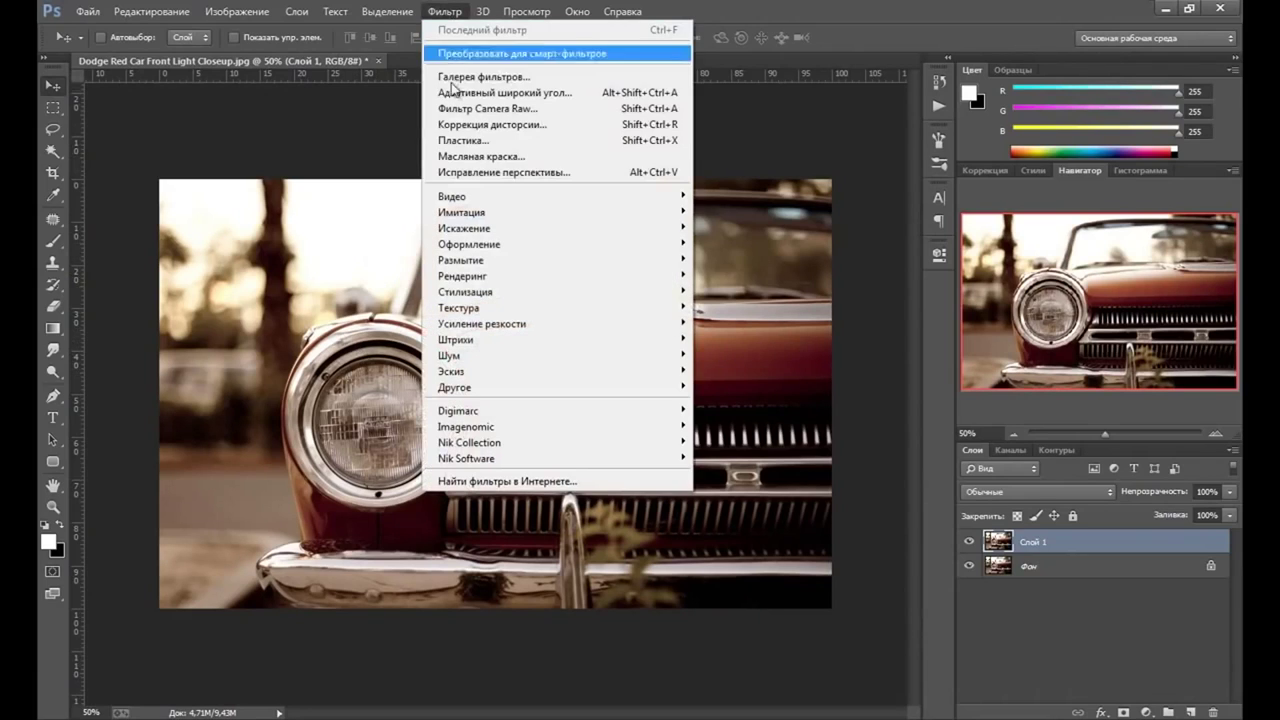
left_click(472, 124)
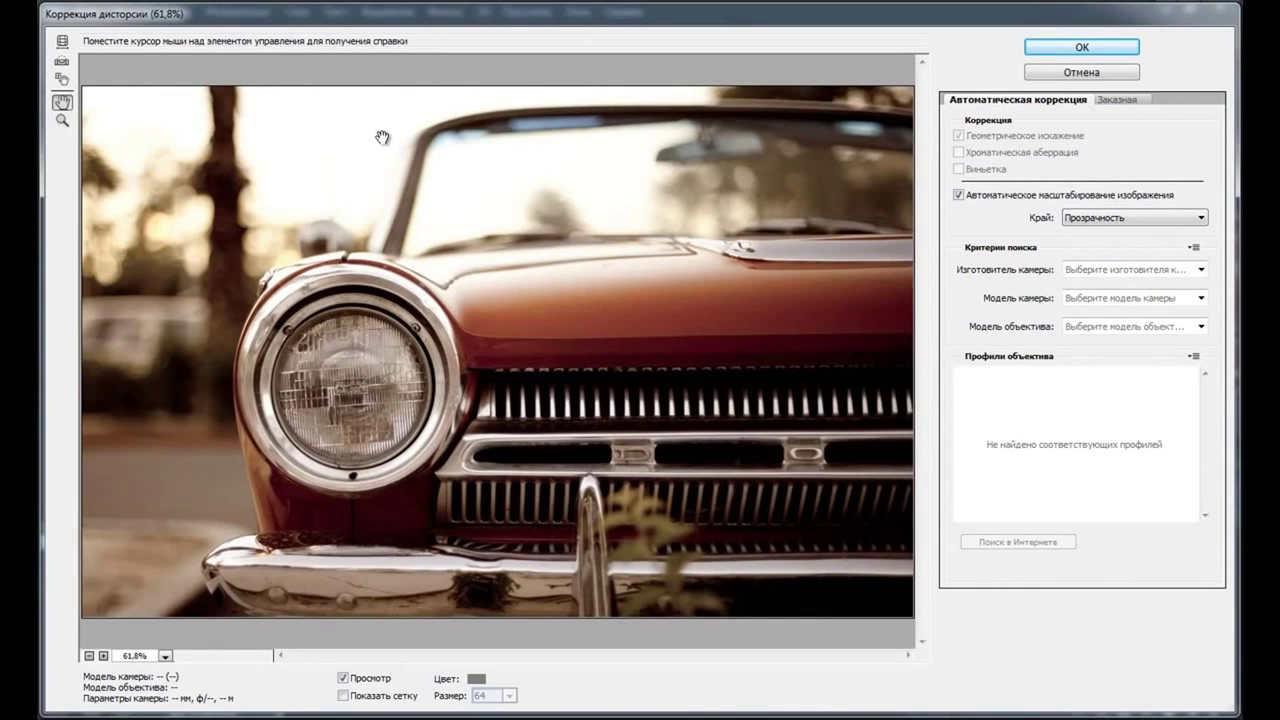
left_click(1115, 101)
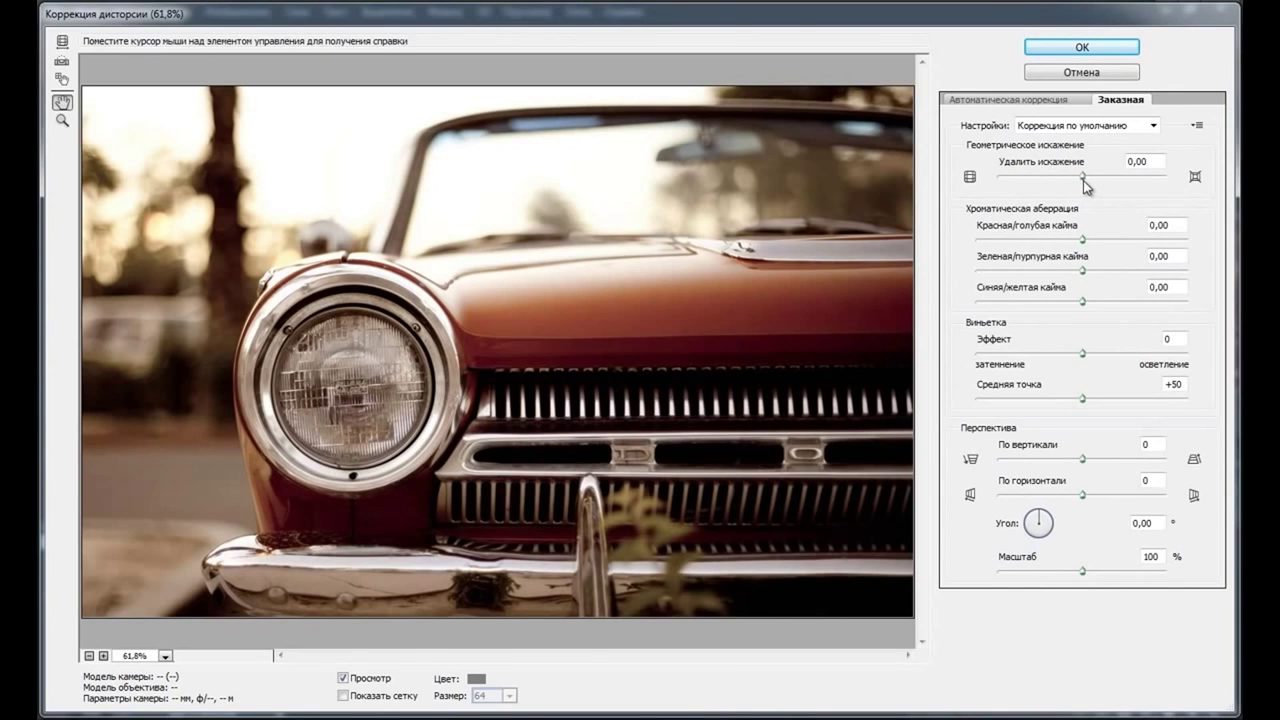
Step: Set Удалить искажение (distortion removal) to -20
mouse_move(1083, 180)
left_mouse_down()
mouse_move(1066, 182)
mouse_move(1105, 182)
left_mouse_up()
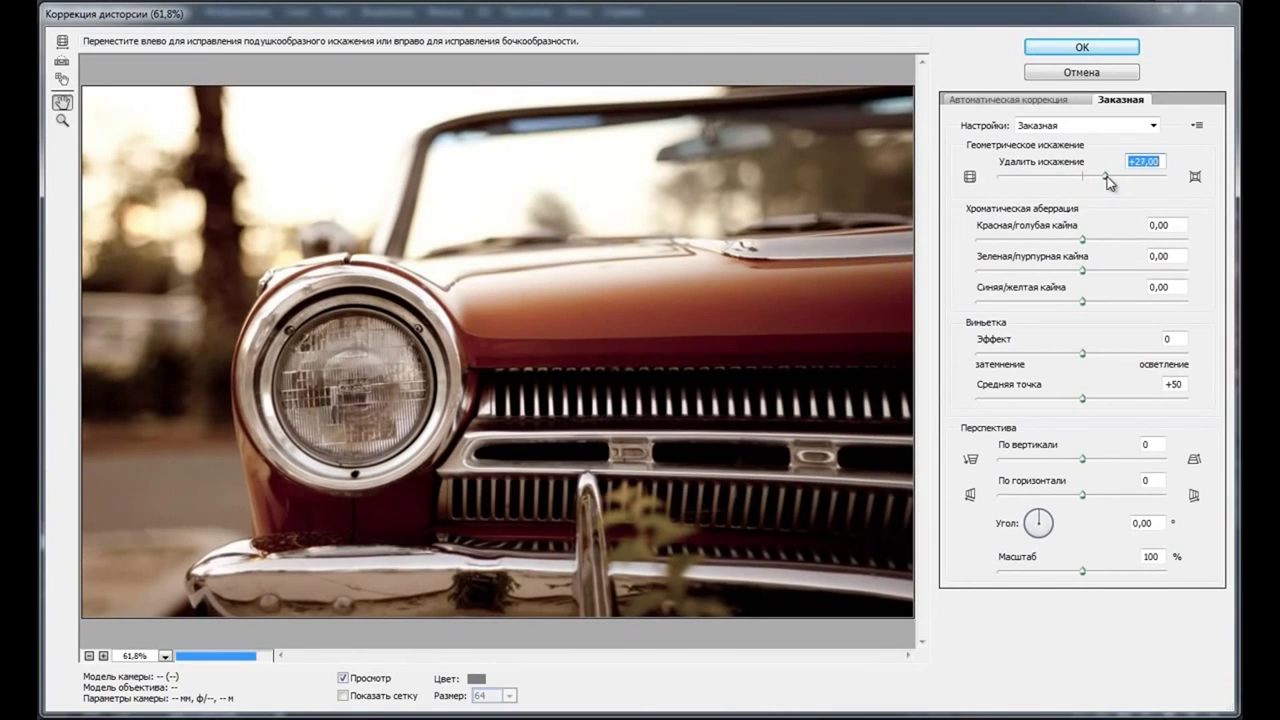
left_click_drag(1104, 182, 1112, 182)
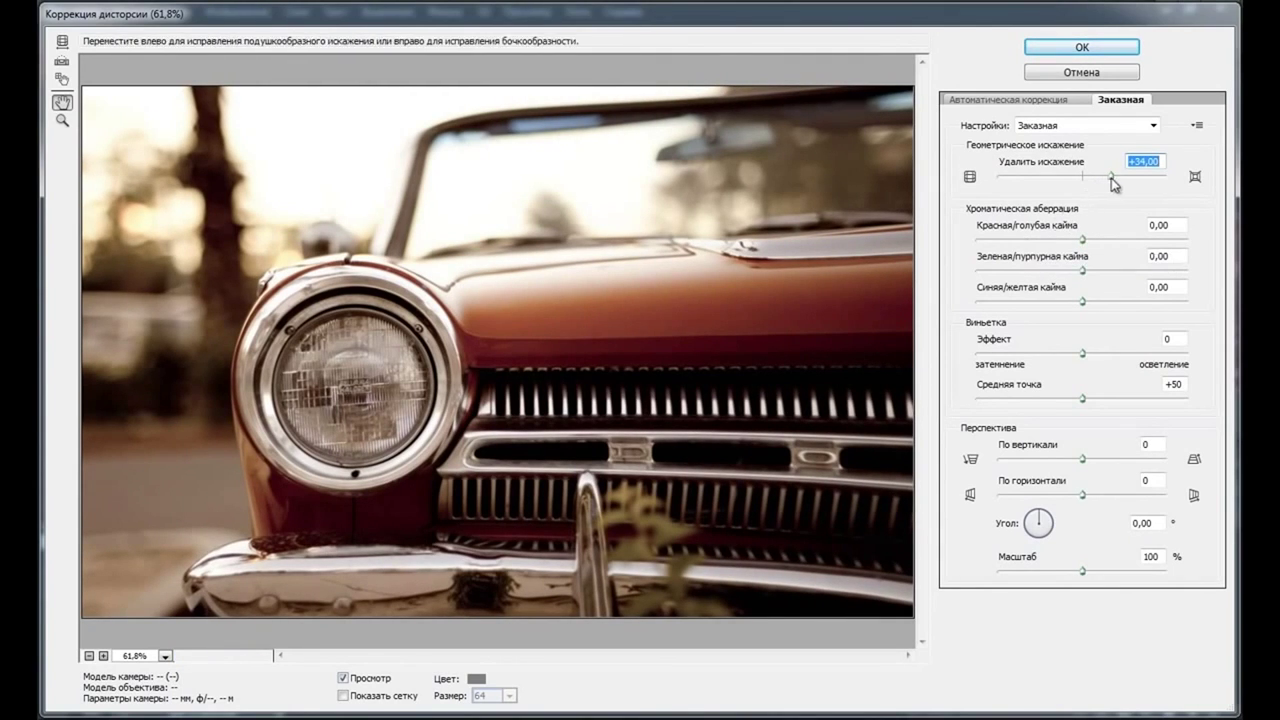
left_click_drag(1111, 177, 1066, 176)
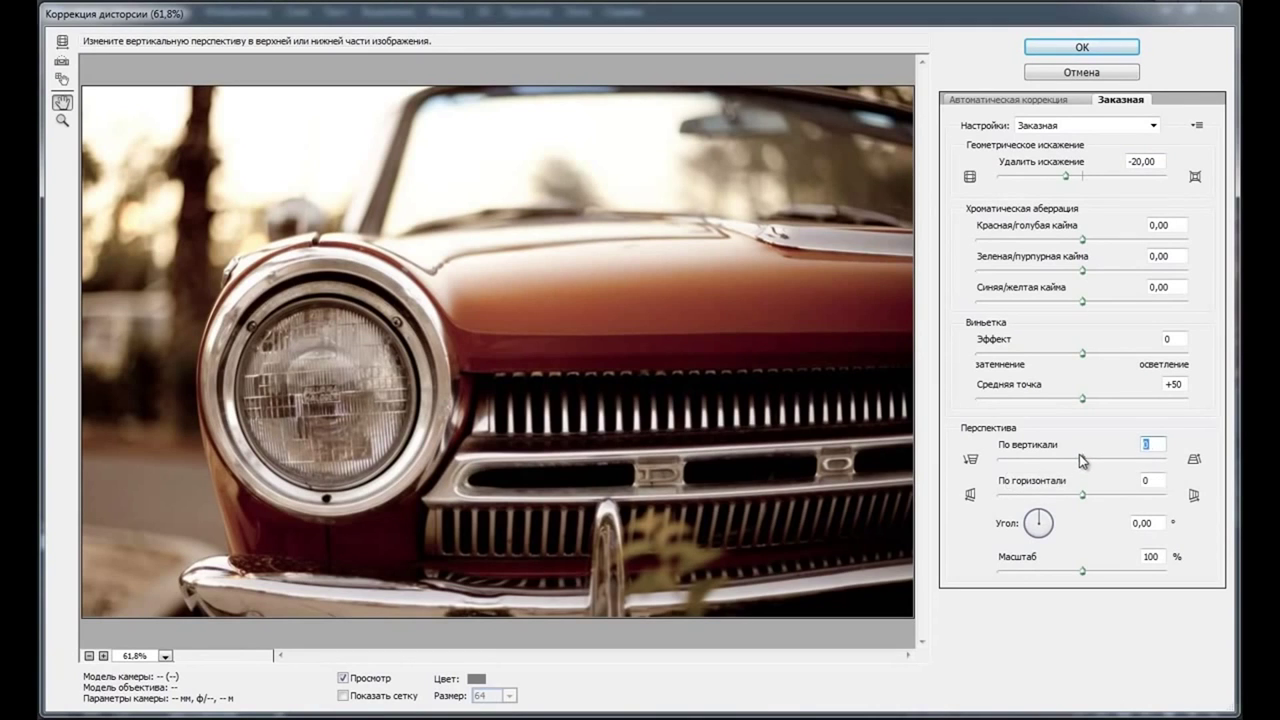
Step: Set vertical perspective to -5 and horizontal perspective to +12
left_click_drag(1082, 458, 1077, 455)
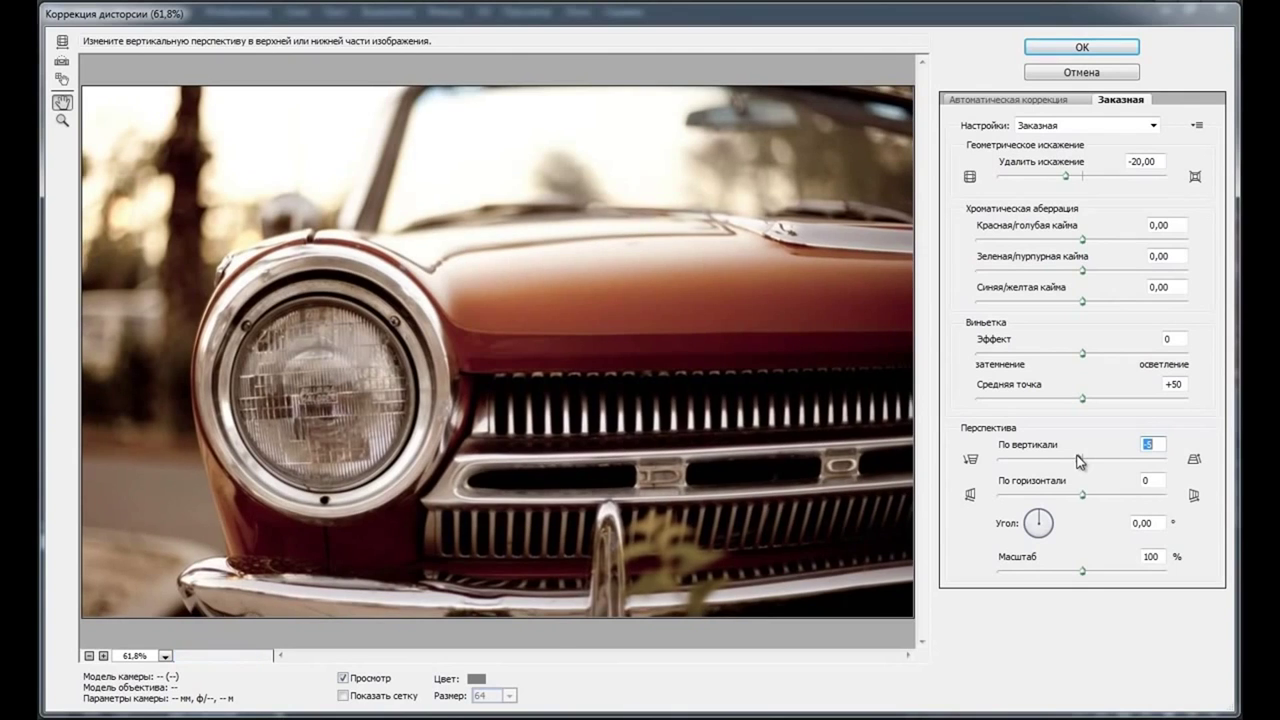
left_click_drag(1083, 495, 1091, 496)
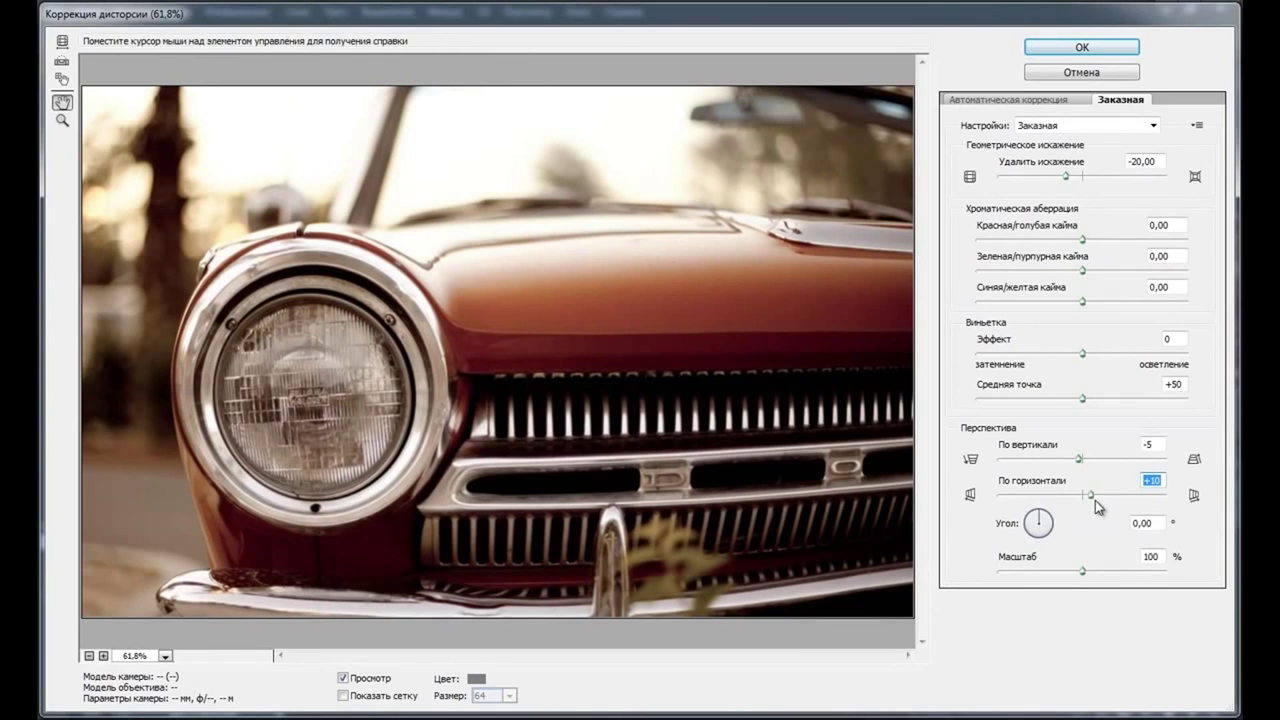
left_click_drag(1090, 496, 1092, 495)
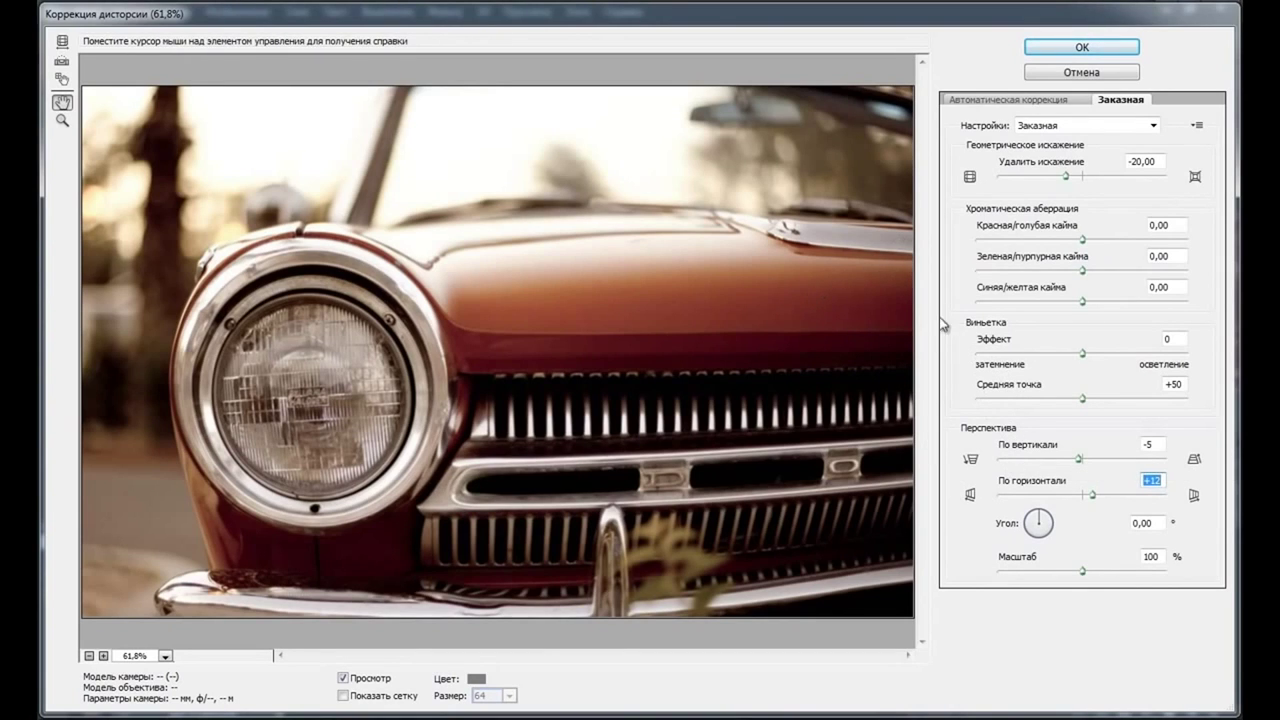
Step: Set the Виньетка effect to -100 and its midpoint to +40 to darken the edges
left_click(1082, 354)
left_click_drag(1082, 354, 1002, 354)
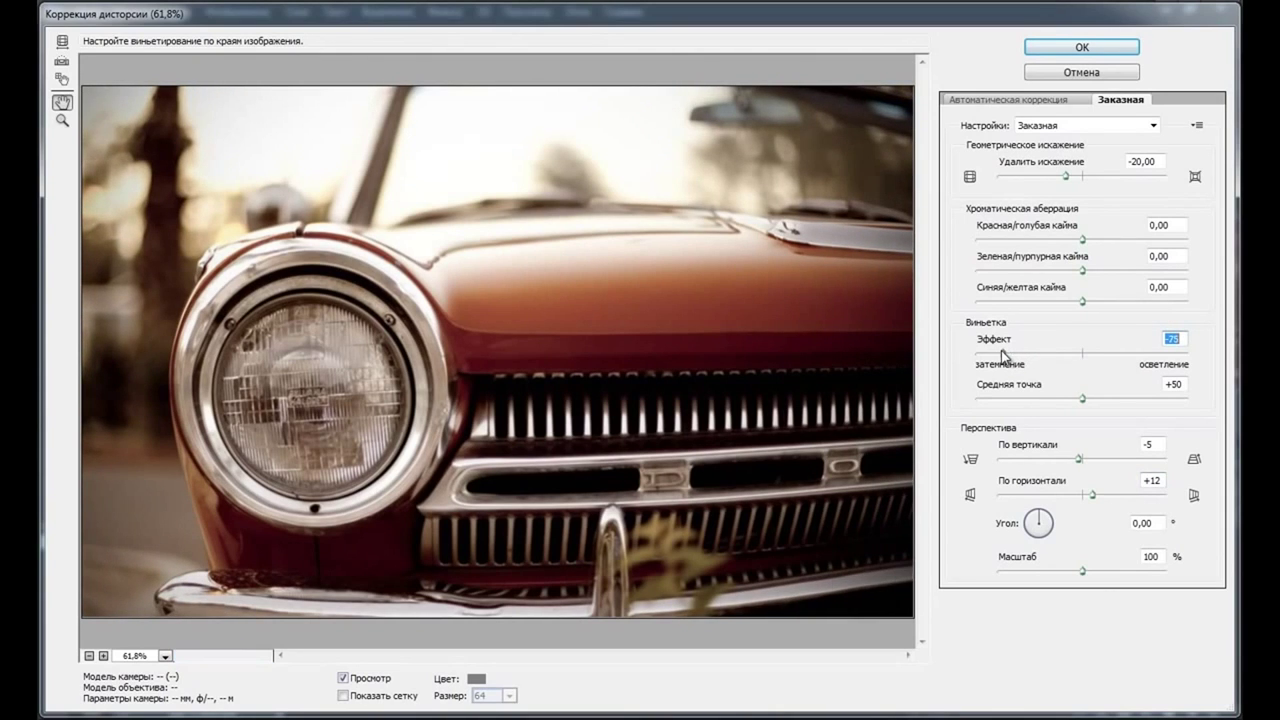
left_click_drag(1002, 354, 979, 354)
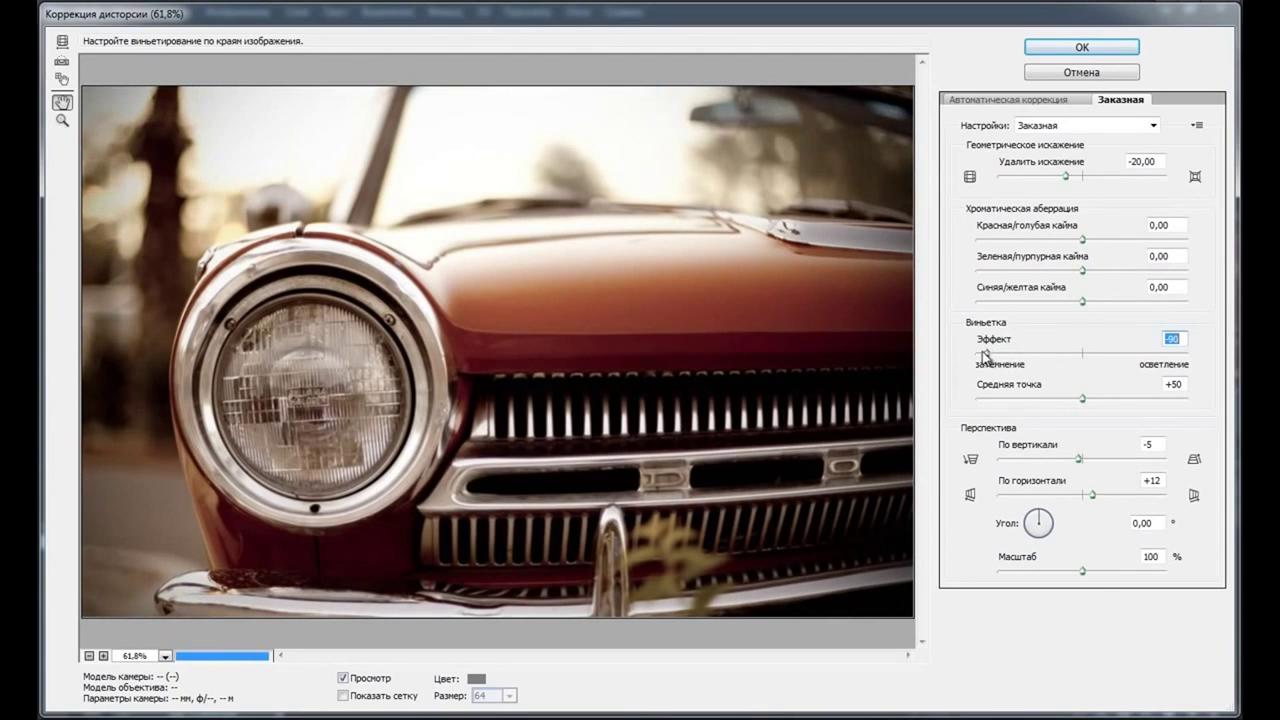
left_click_drag(1082, 398, 1062, 398)
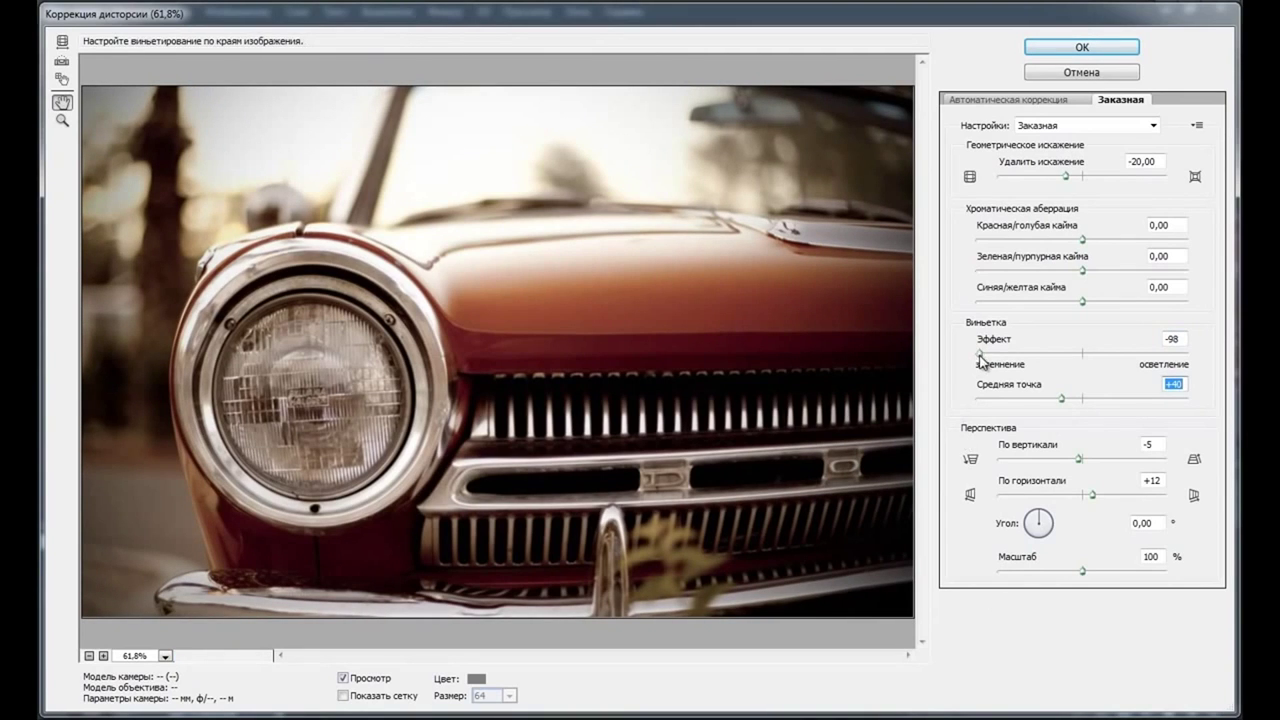
left_click_drag(979, 354, 975, 354)
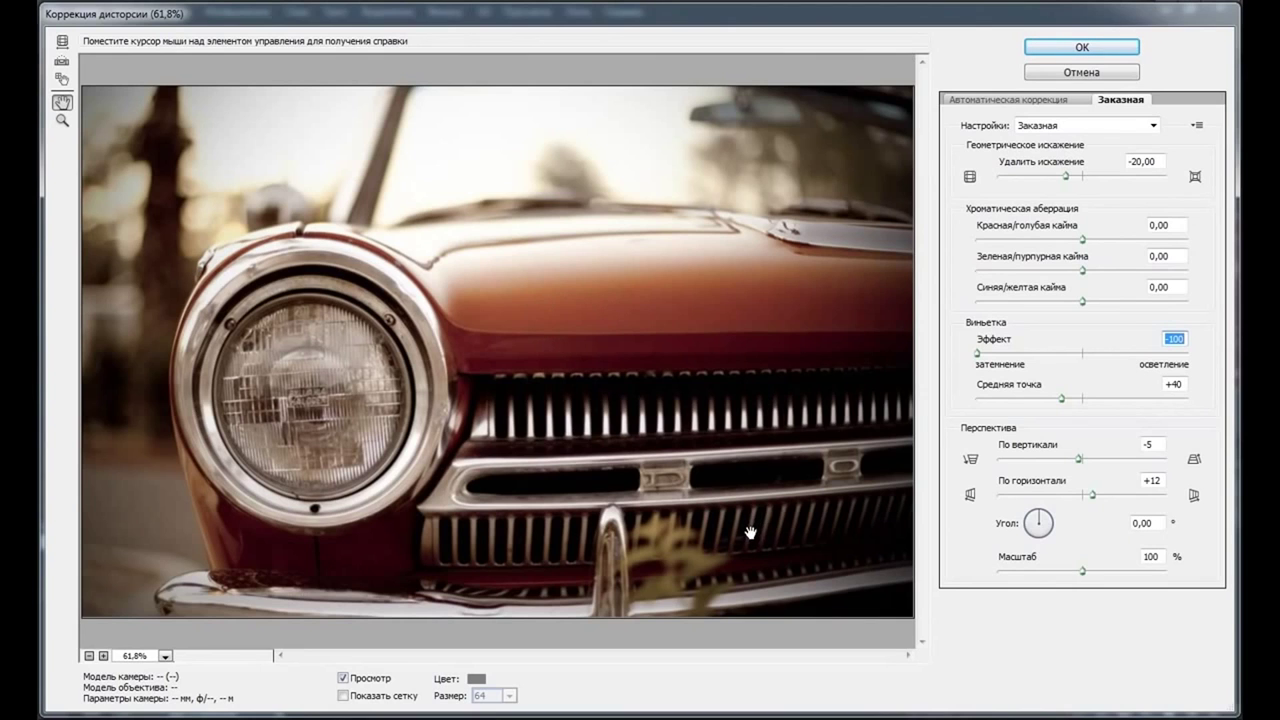
Step: Apply the lens correction to Слой 1 and toggle its visibility to compare with the original
left_click(1088, 49)
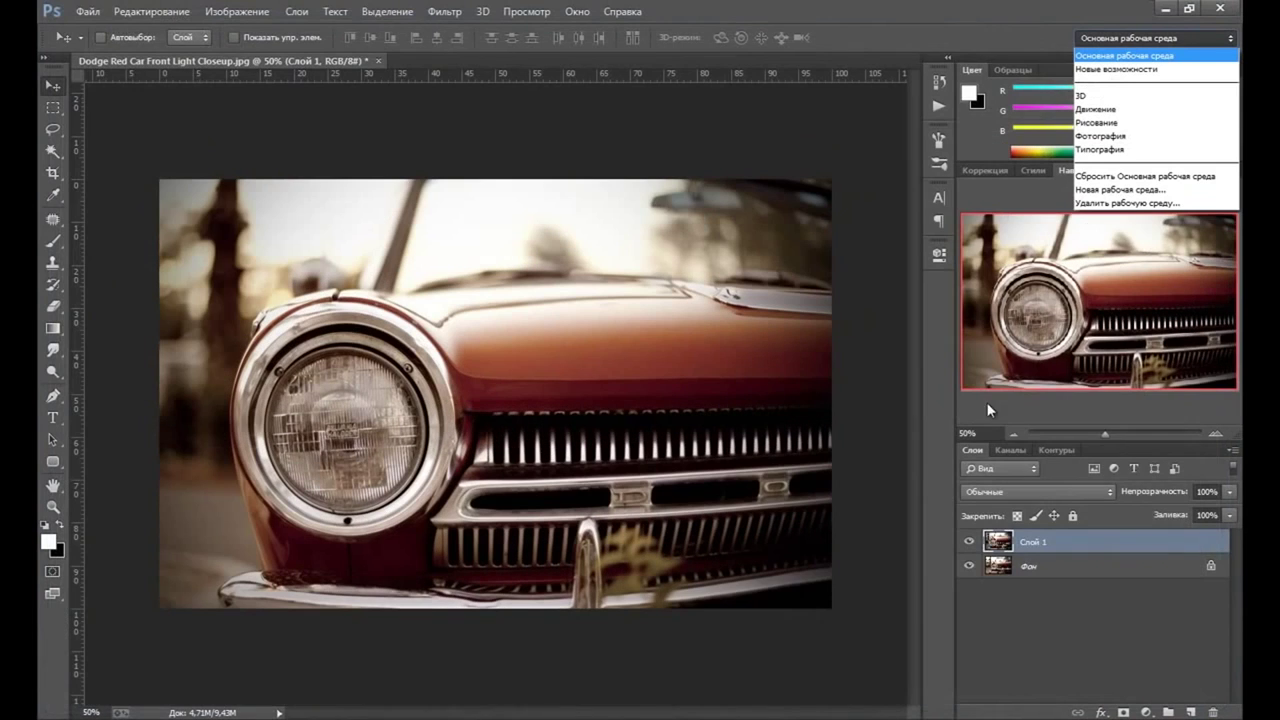
left_click(1013, 613)
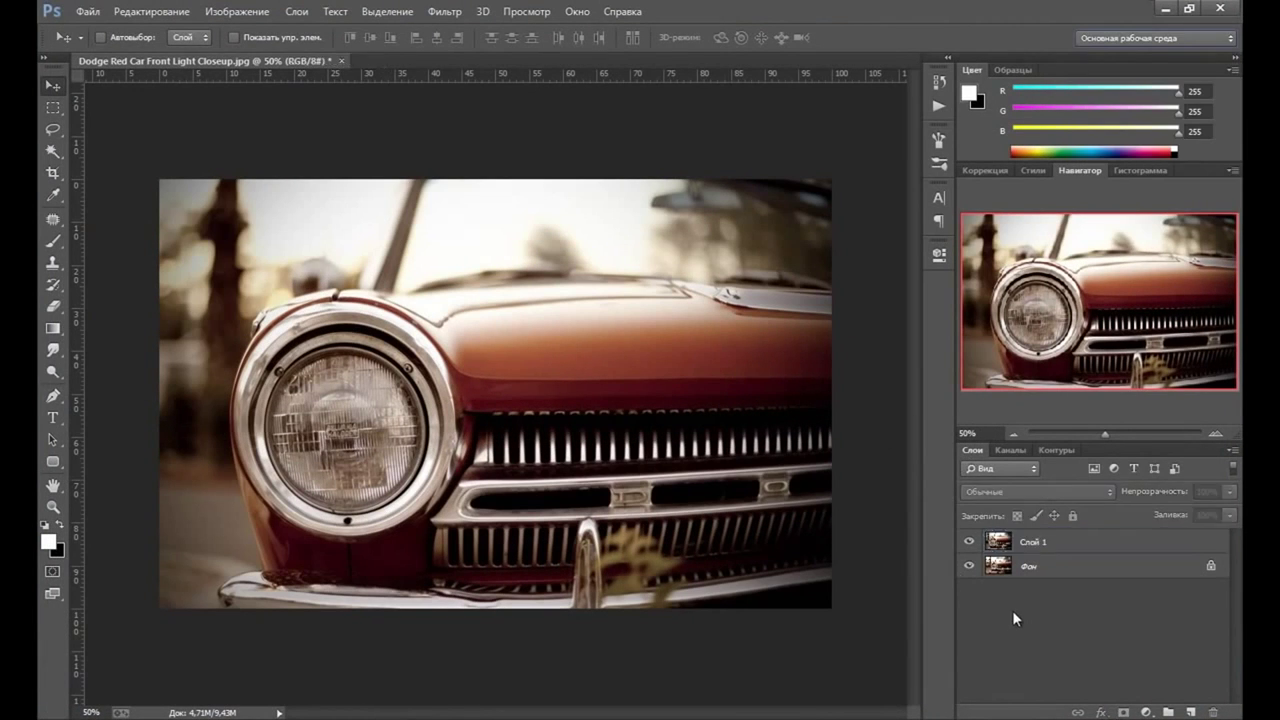
left_click(969, 542)
left_click(969, 542)
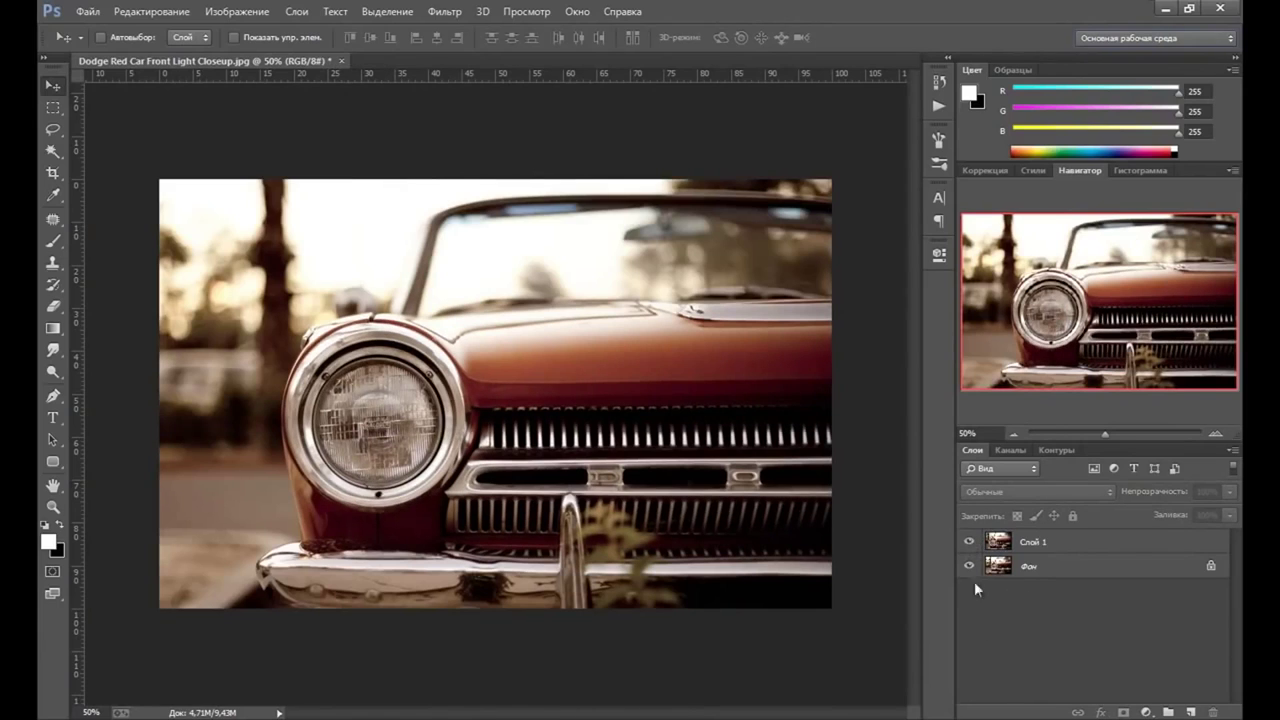